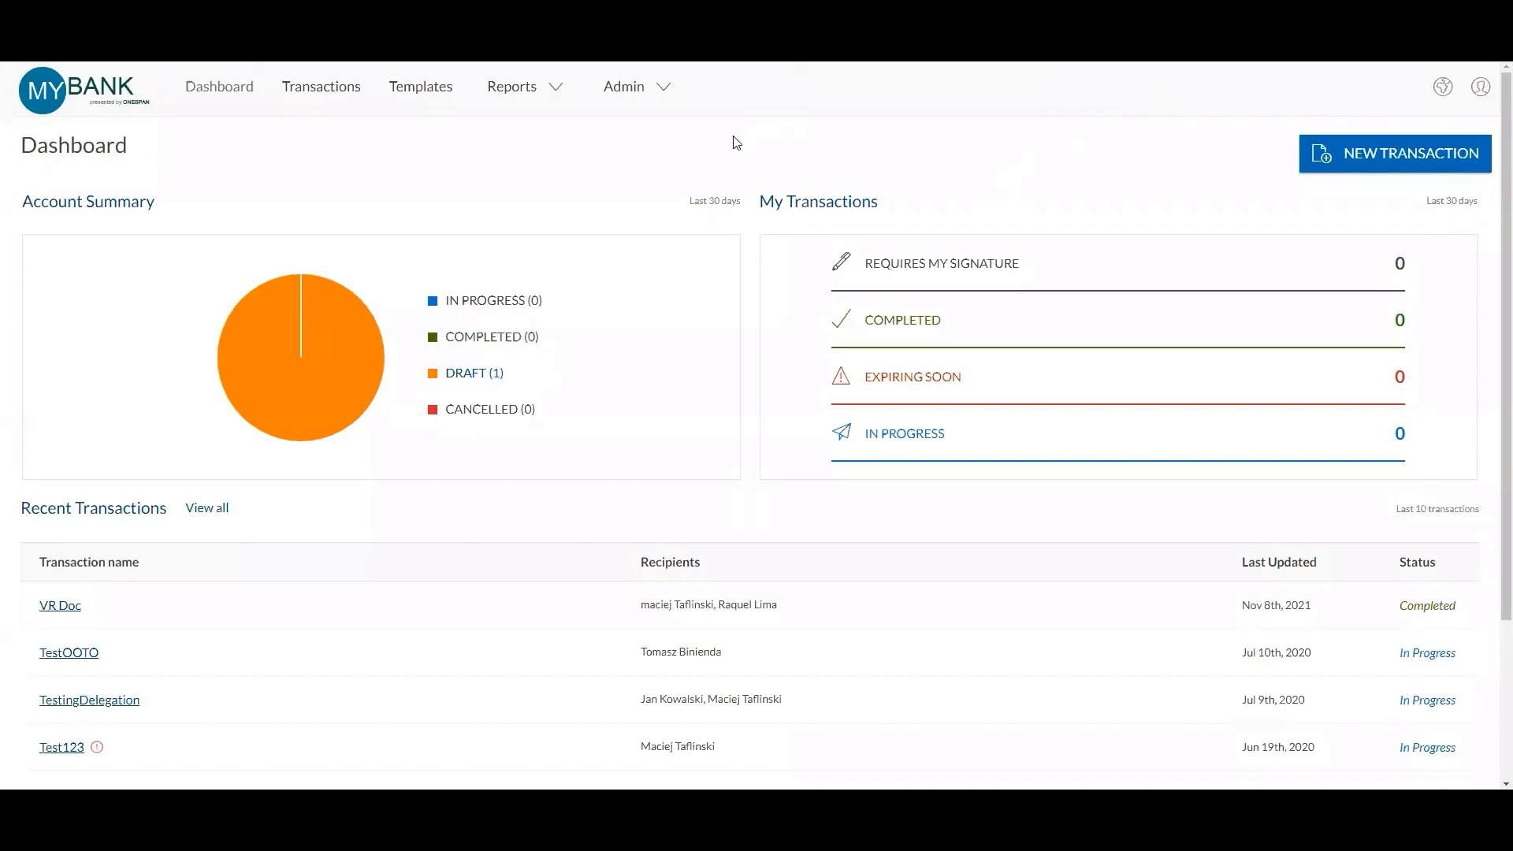
Step: Invite a new sender by email from Admin > Senders
left_click(666, 91)
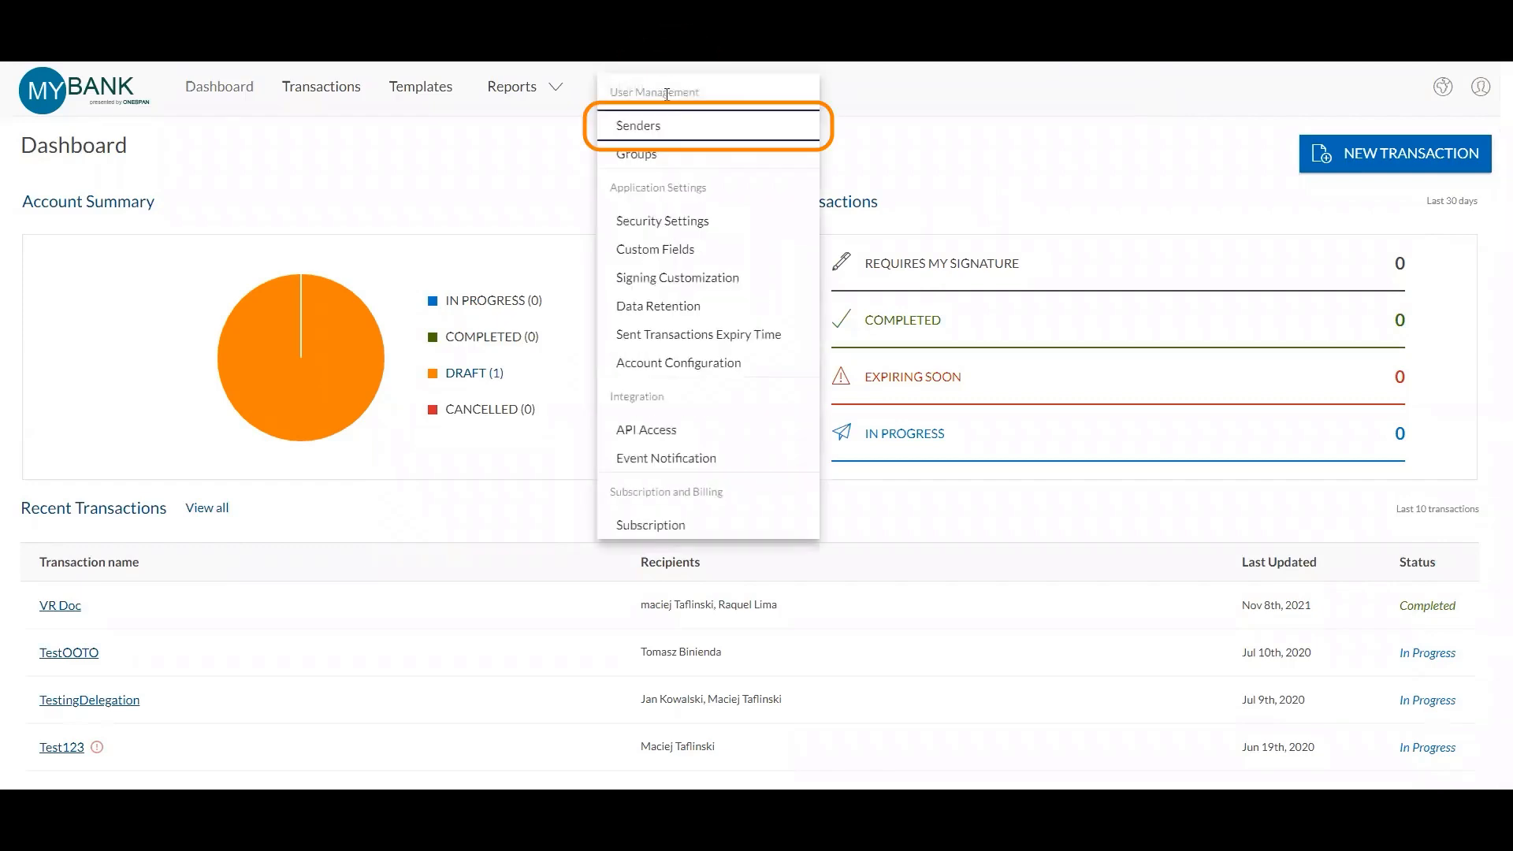
left_click(668, 122)
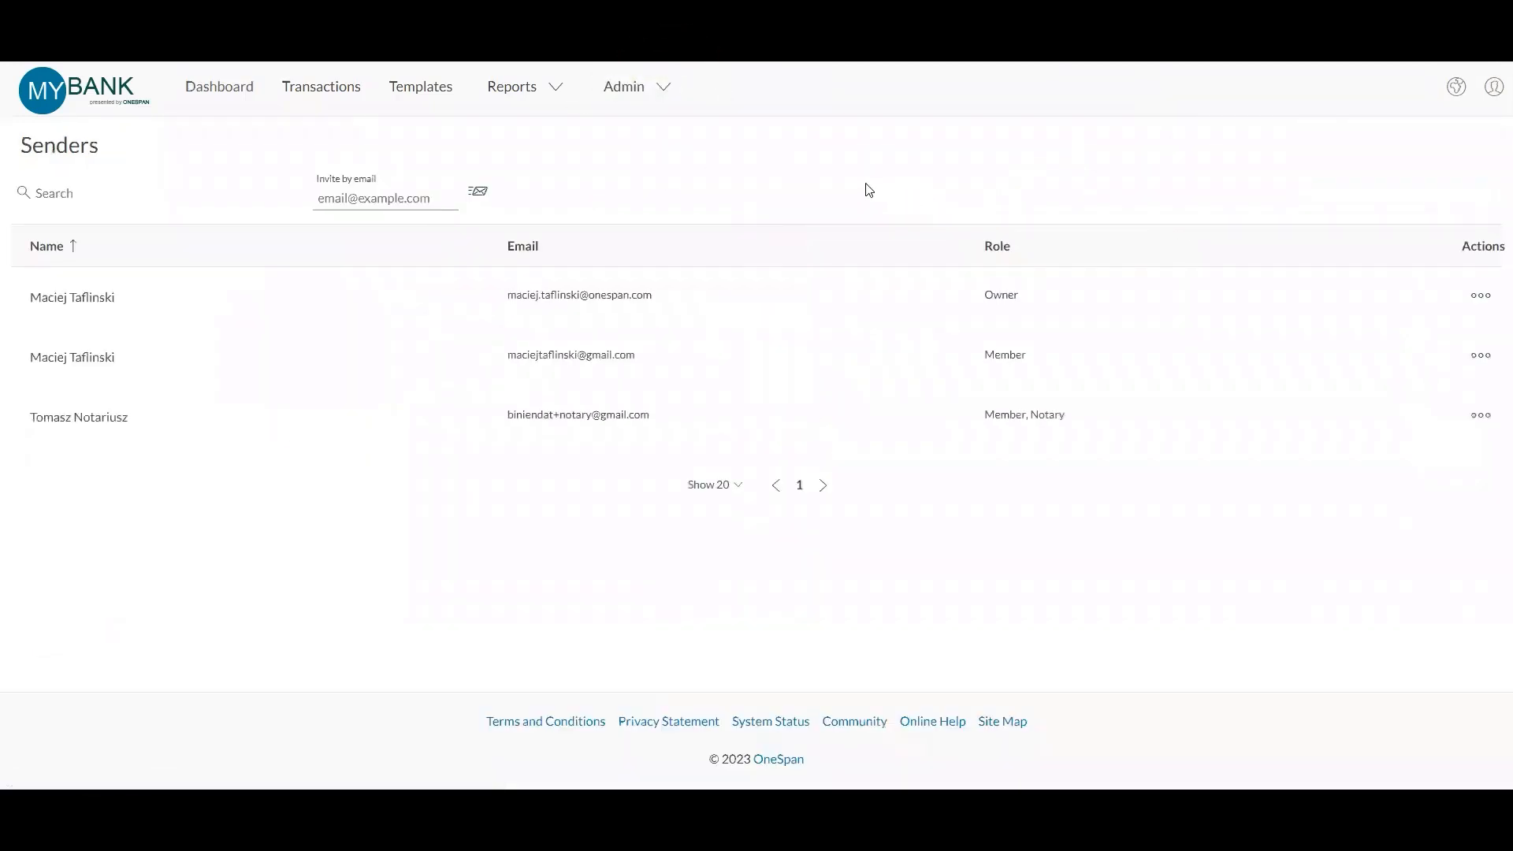
left_click(420, 199)
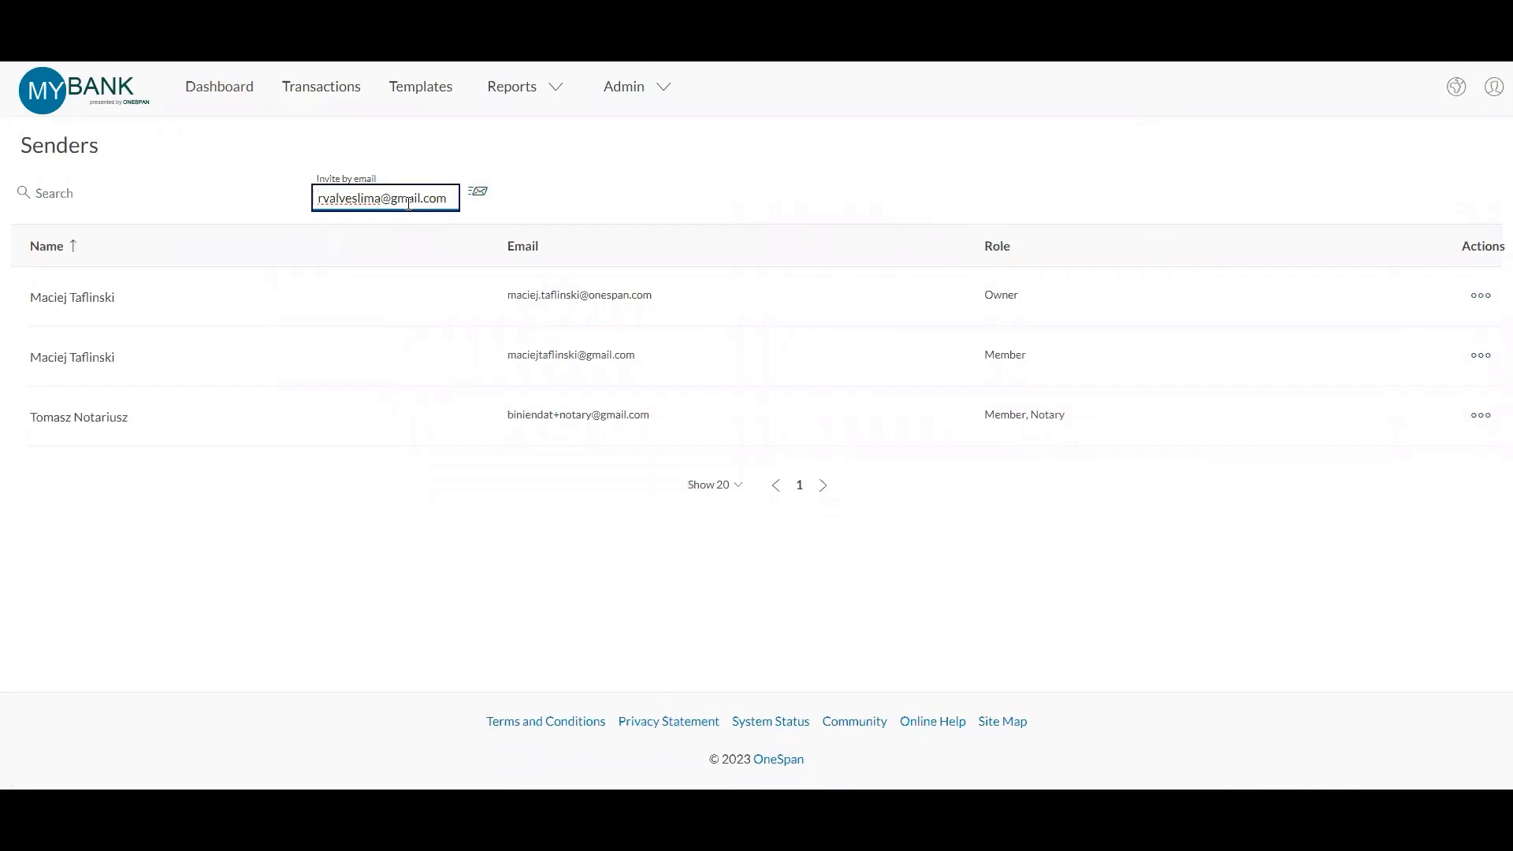
left_click(516, 195)
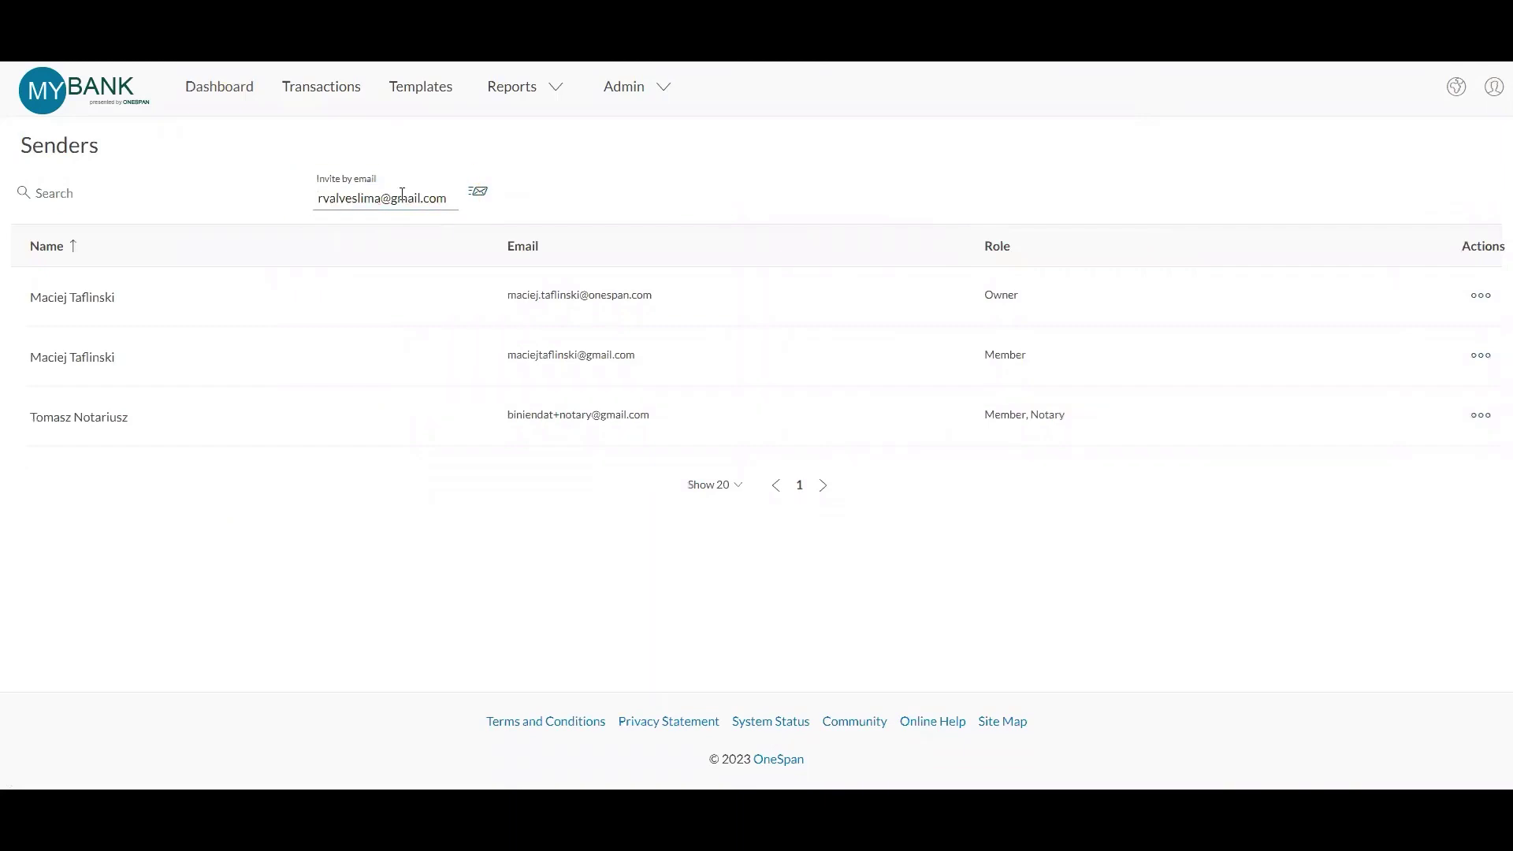
left_click(482, 195)
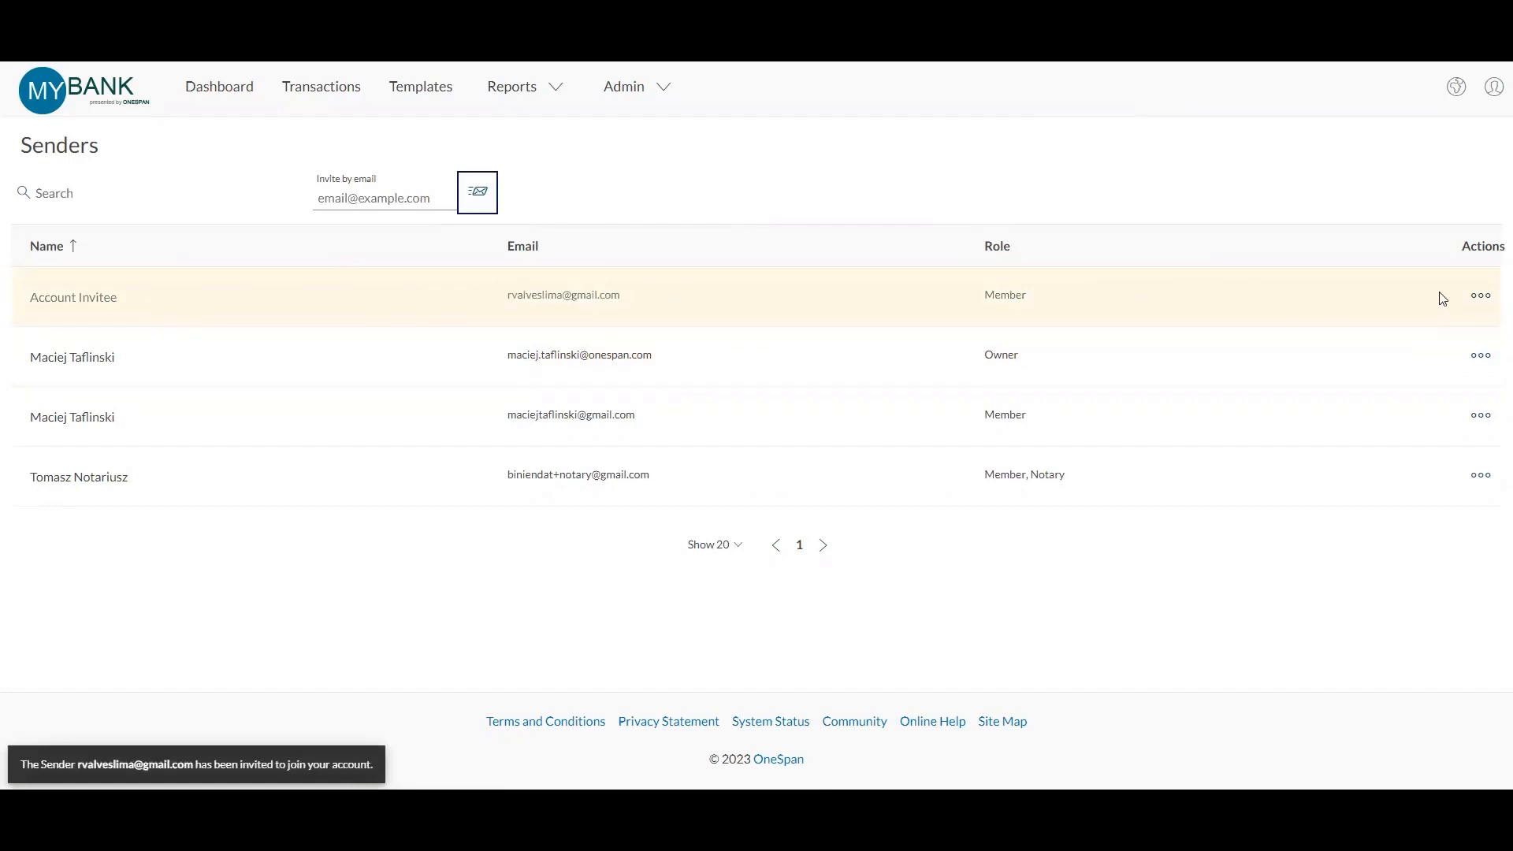
Step: Grant the invited sender notary rights and confirm with YES
left_click(1480, 295)
left_click(1399, 344)
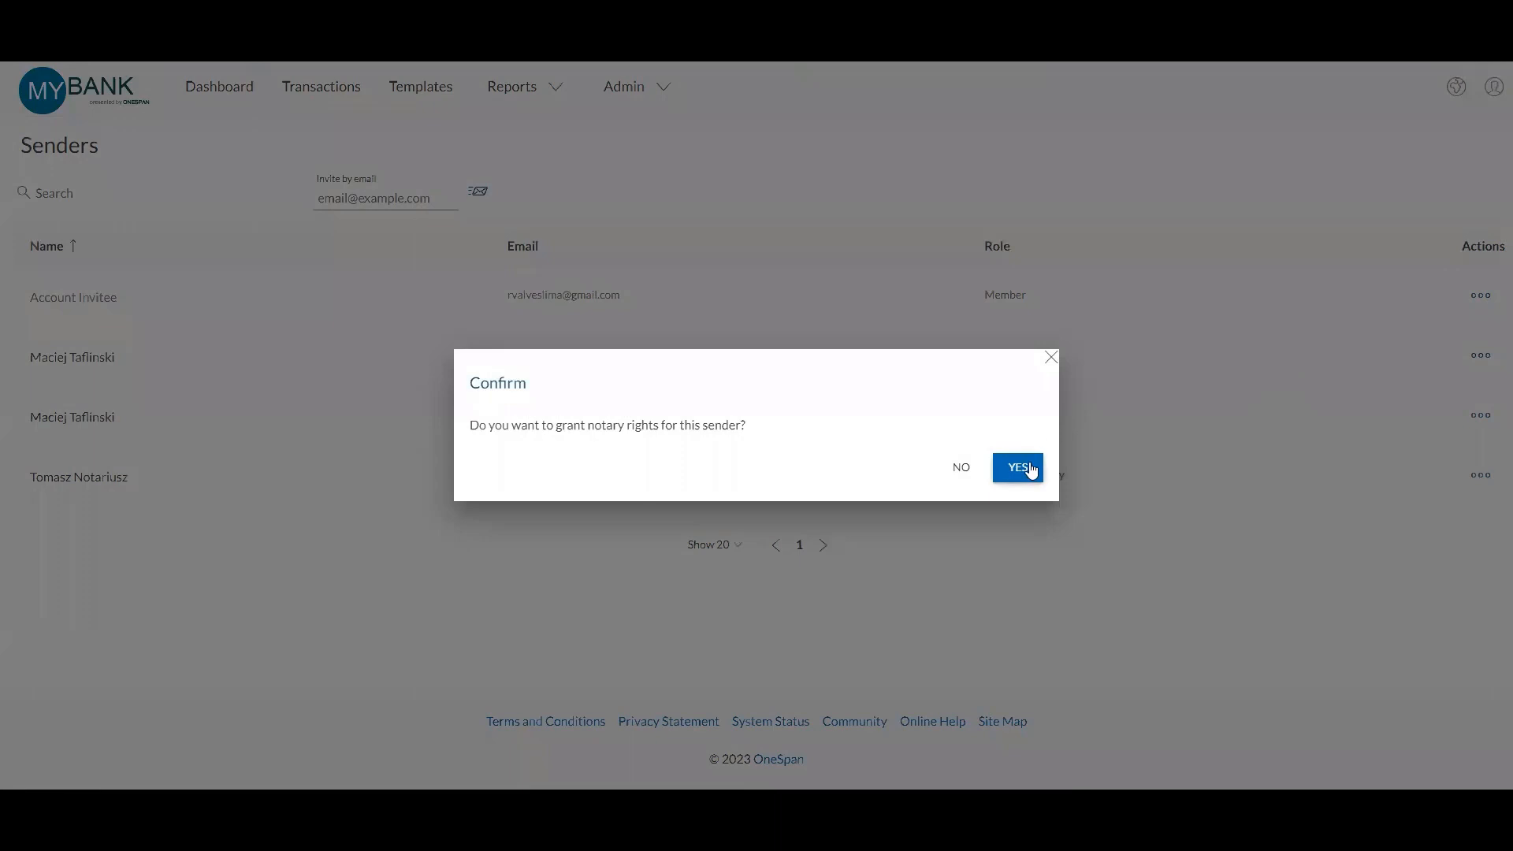
left_click(1030, 469)
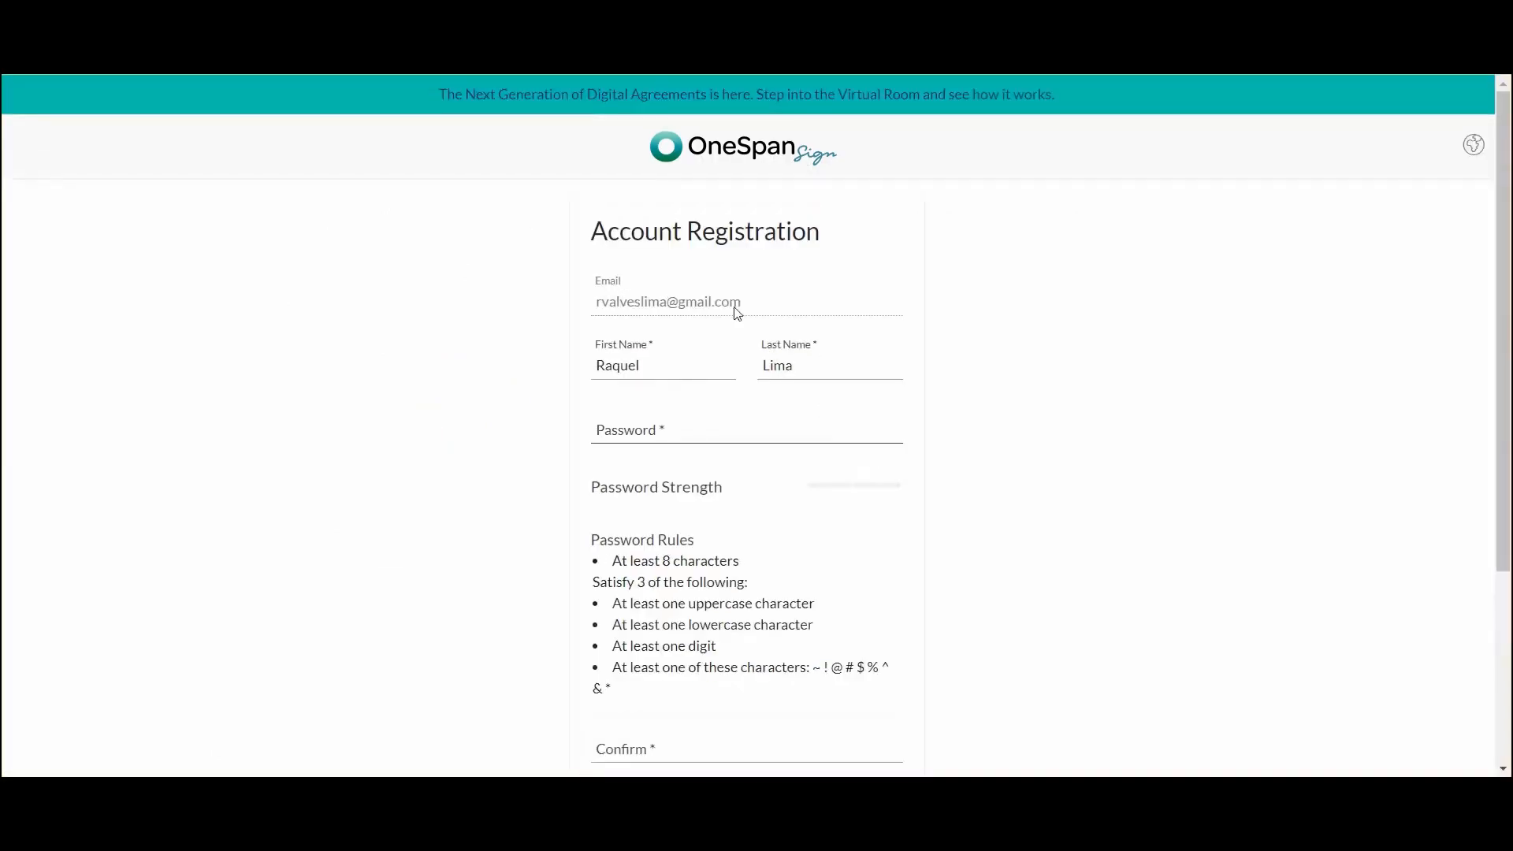
Step: Register the account with a confirmed password, agree to the Terms and Conditions, and submit
left_click(749, 432)
type("*********")
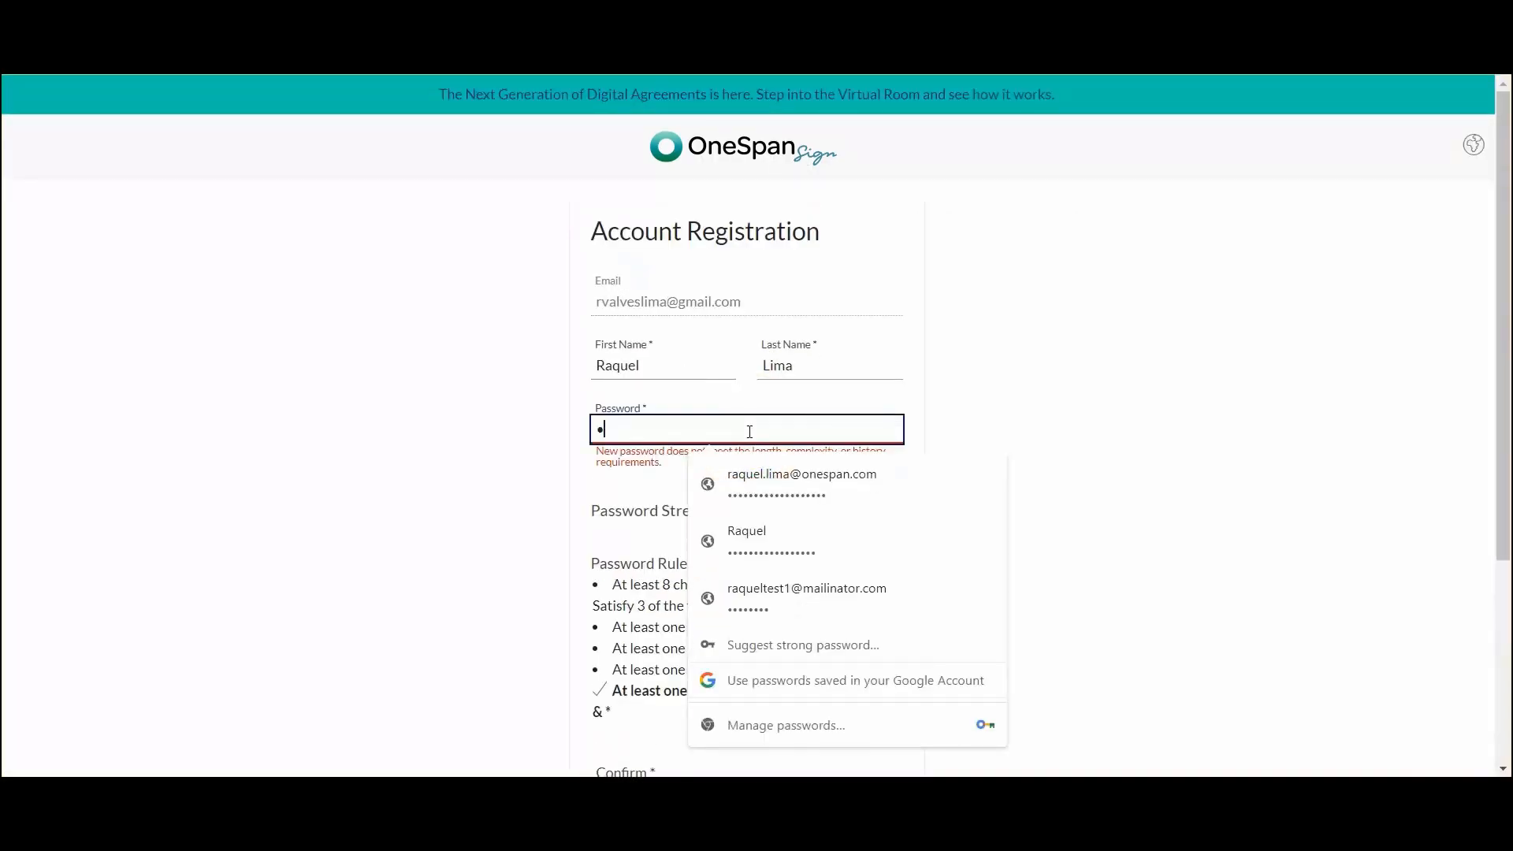
type("*******")
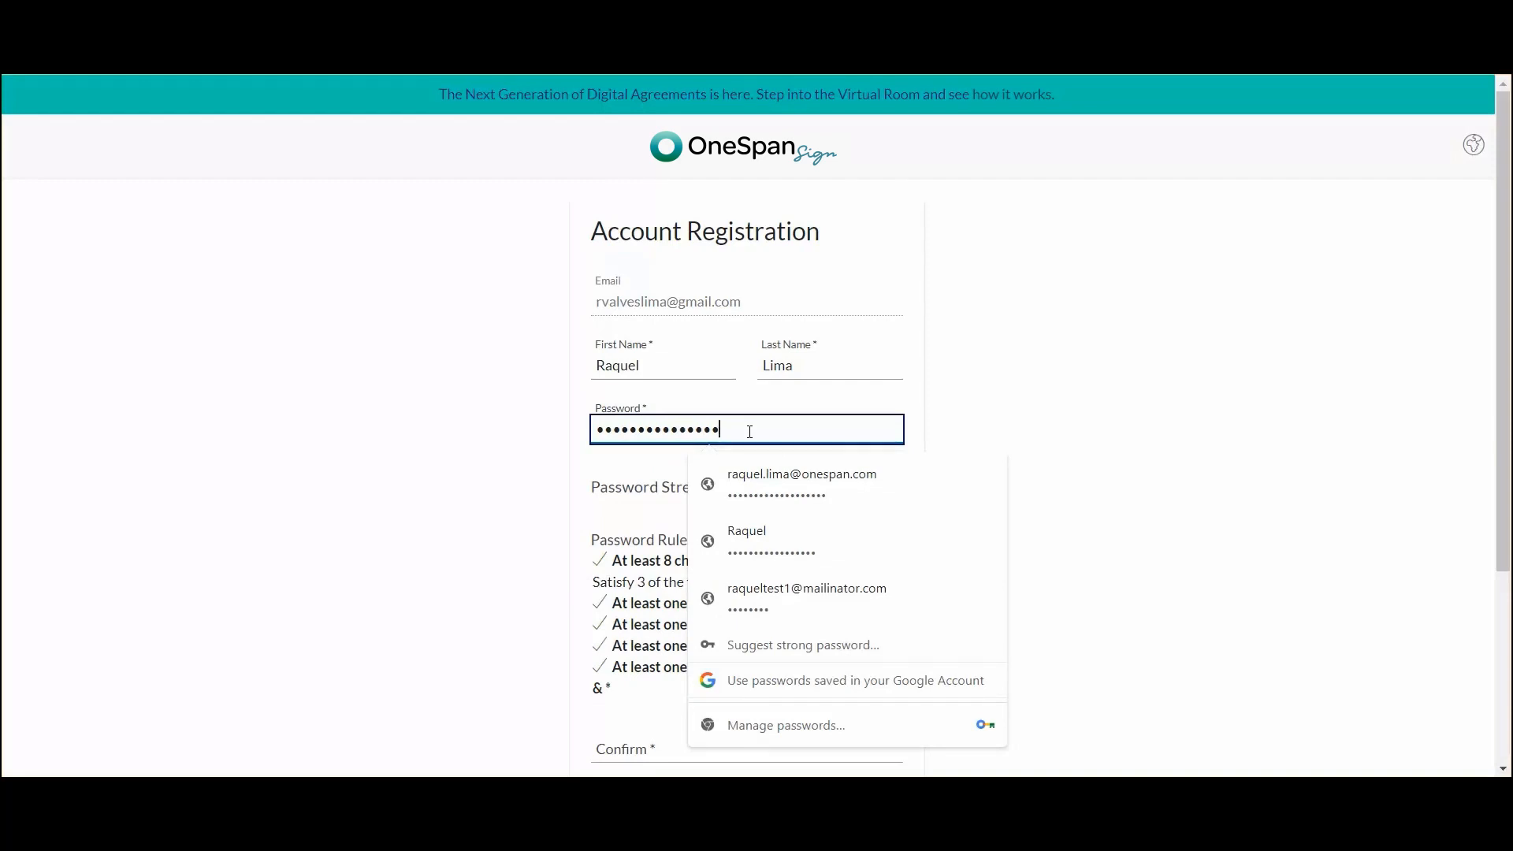
left_click(955, 403)
scroll(1086, 454, "down", 2)
left_click(737, 543)
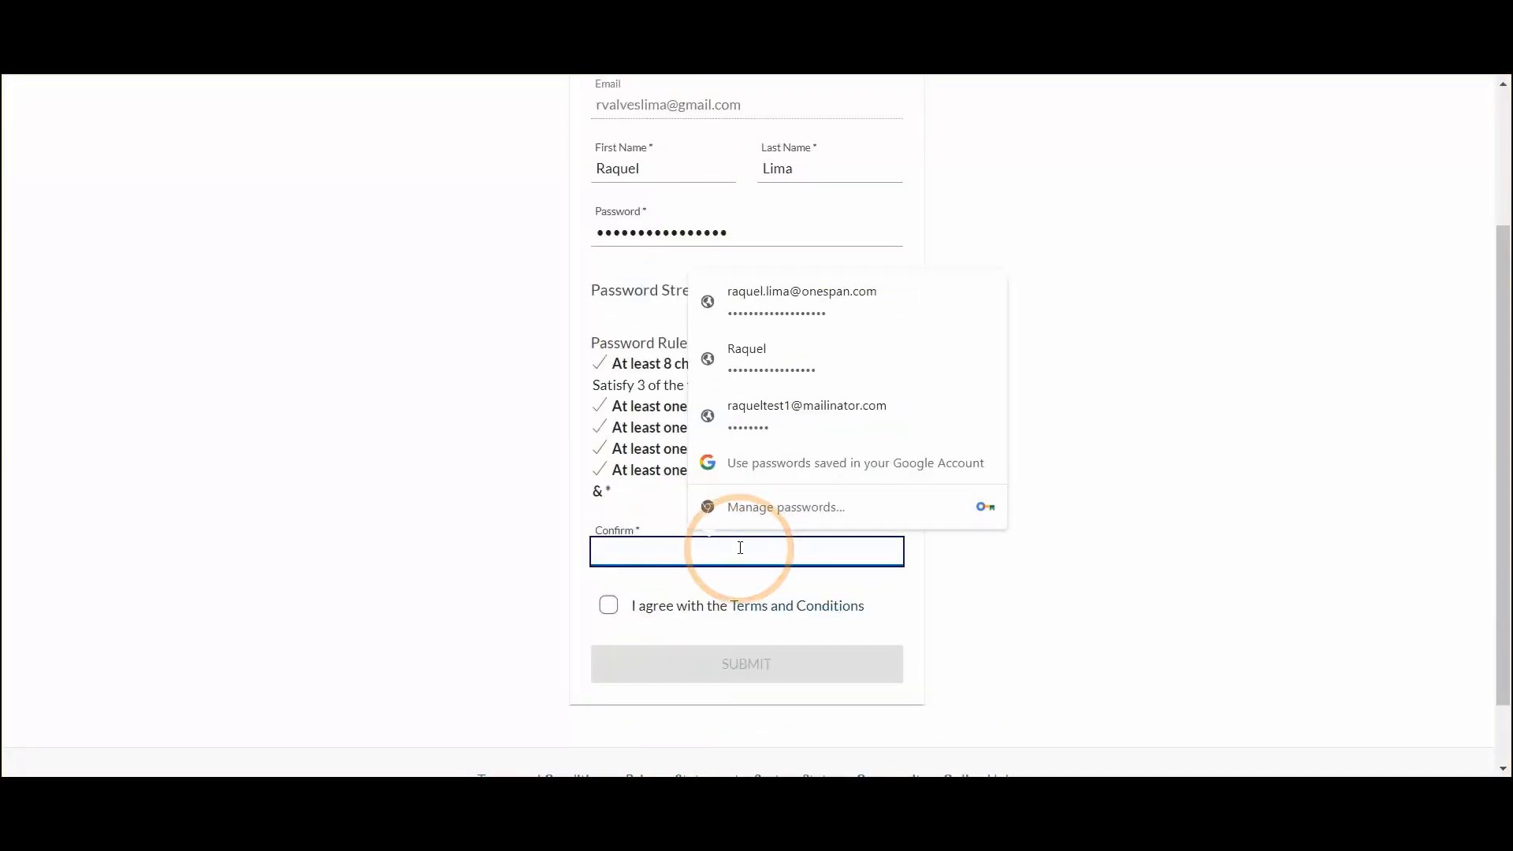
type("************")
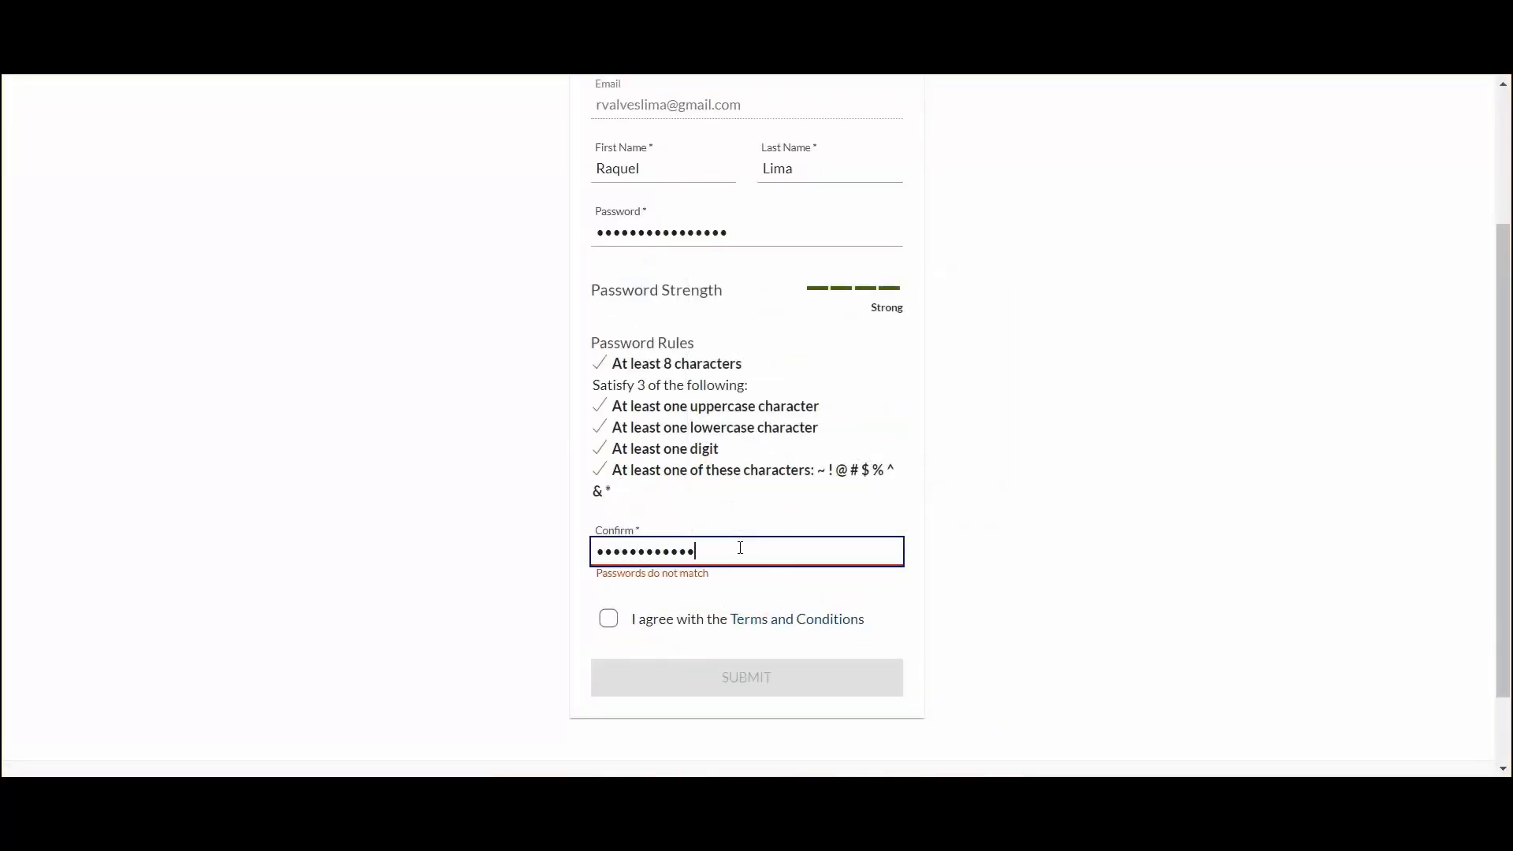
type("****")
left_click(608, 605)
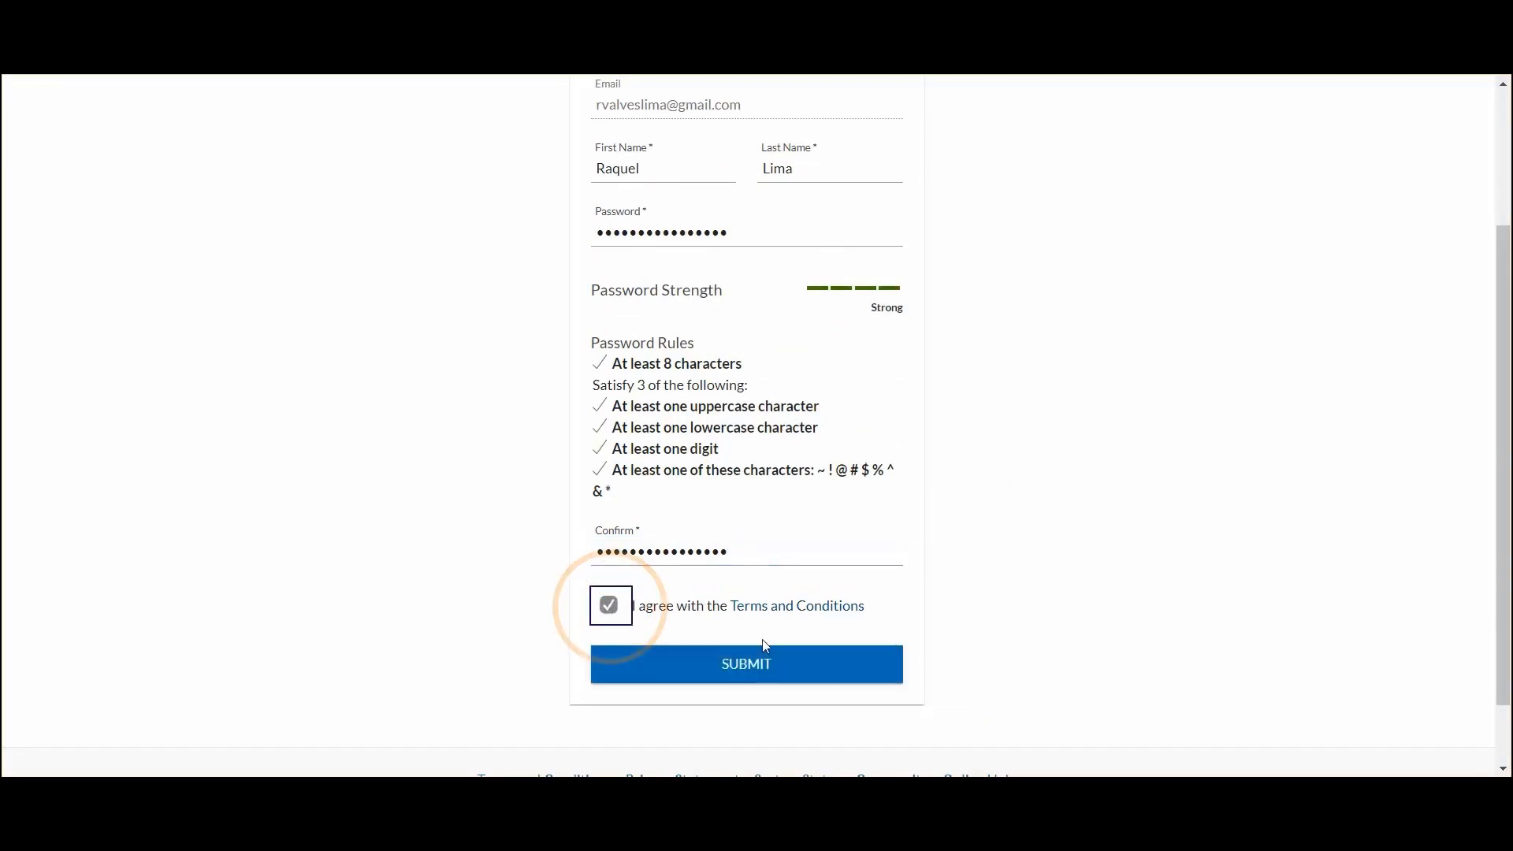
left_click(757, 665)
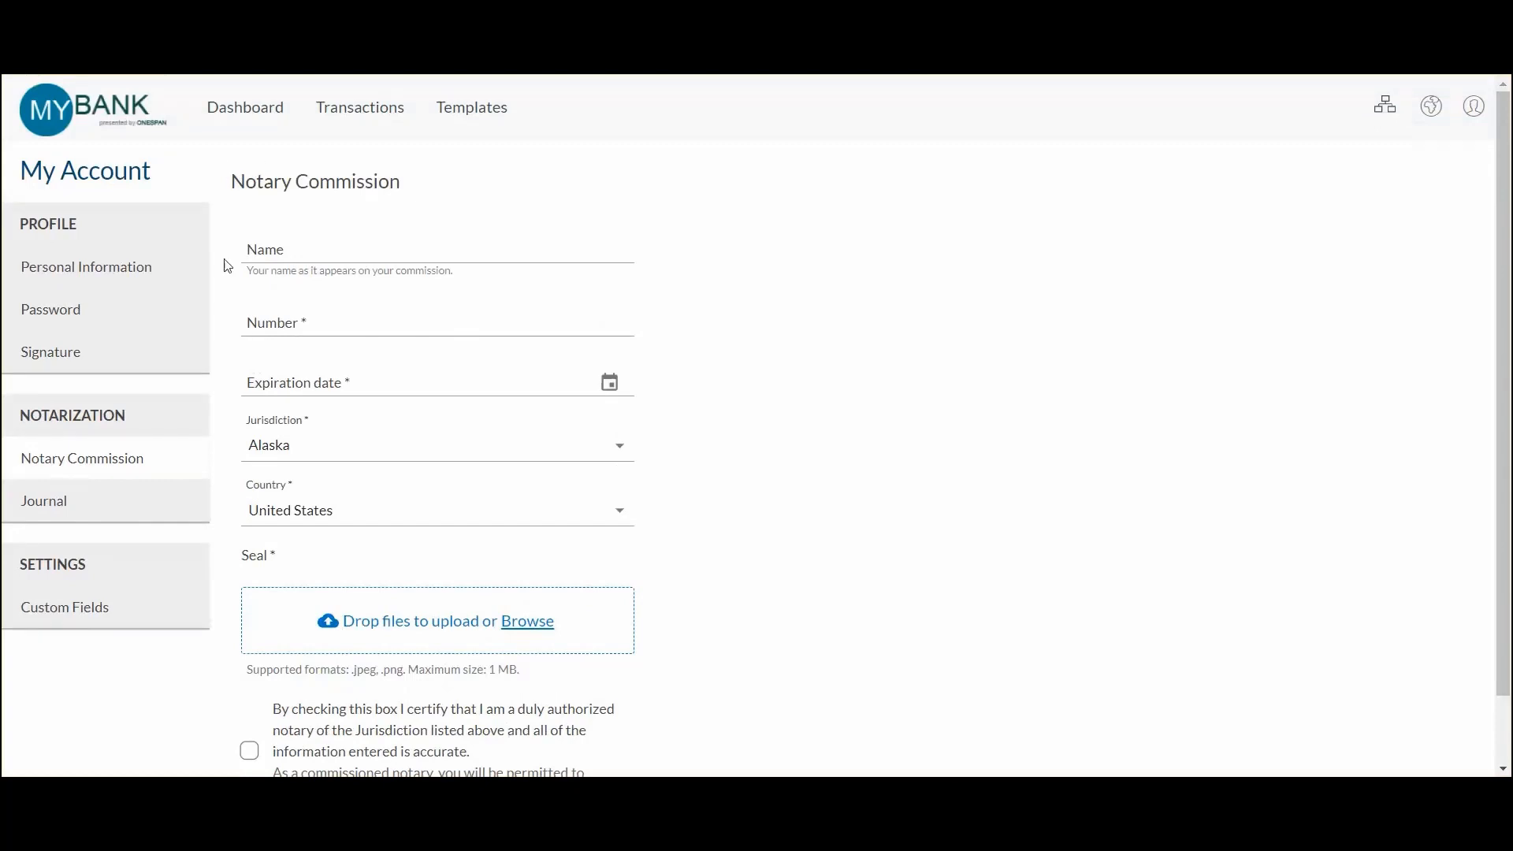
Step: Enter the commissioned name, number 123456 and expiration date 02/06/2023
left_click(298, 249)
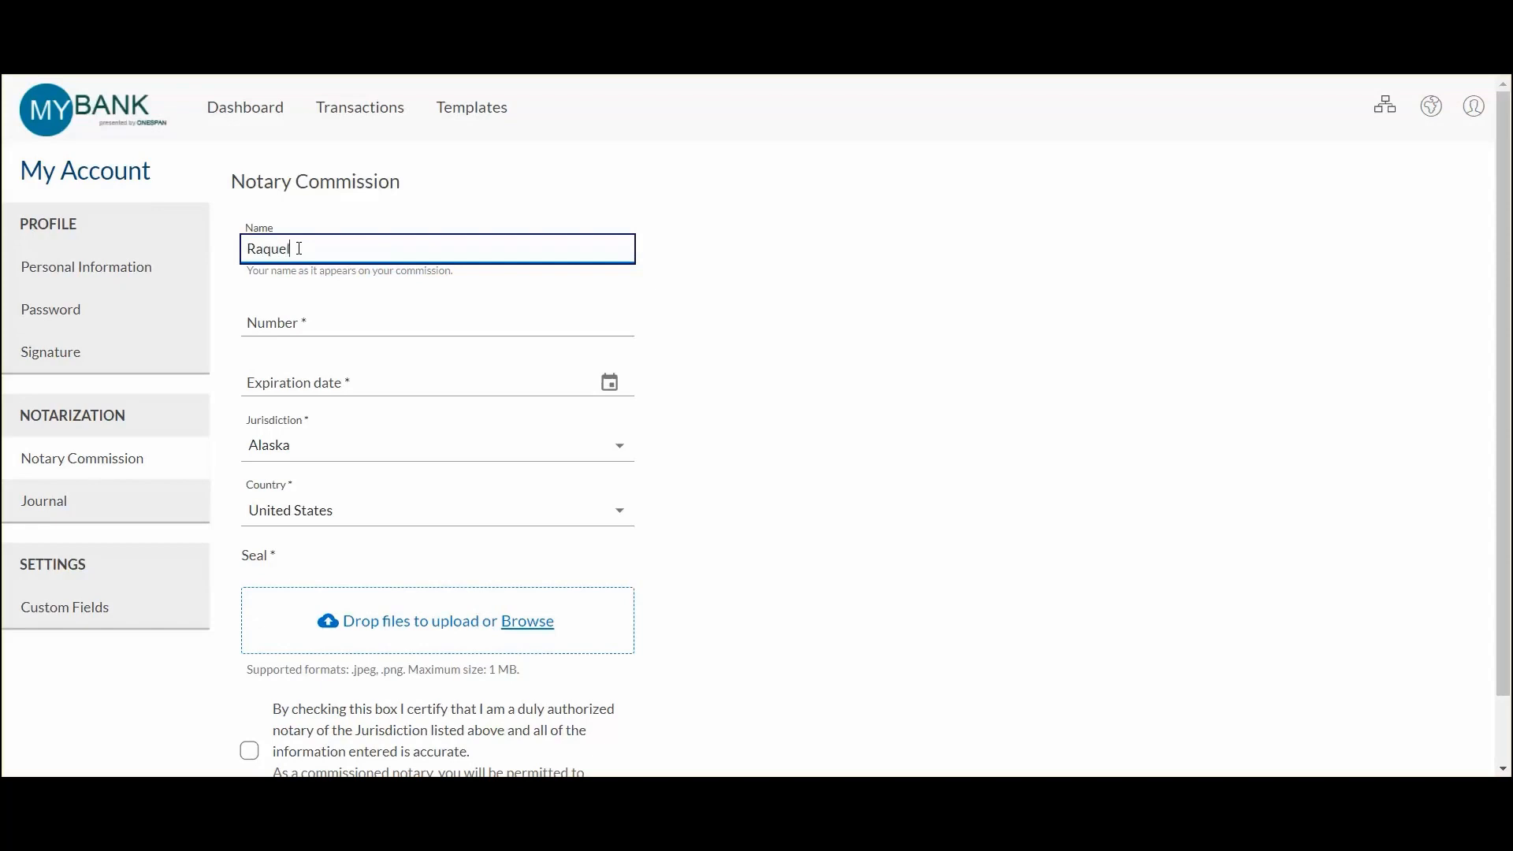
left_click(318, 322)
type("123456")
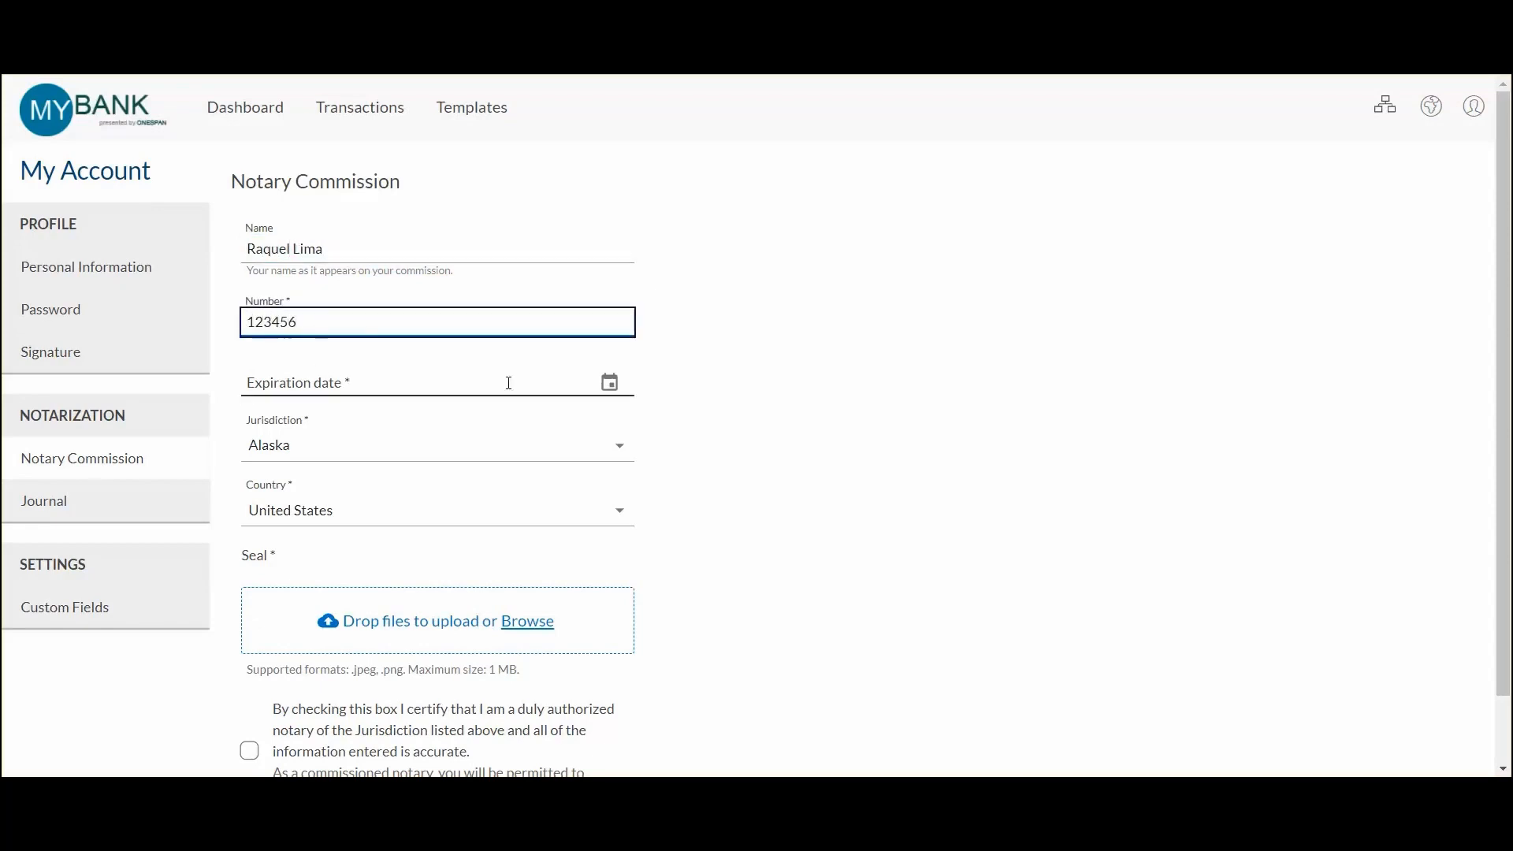
left_click(608, 381)
left_click(870, 323)
left_click(869, 323)
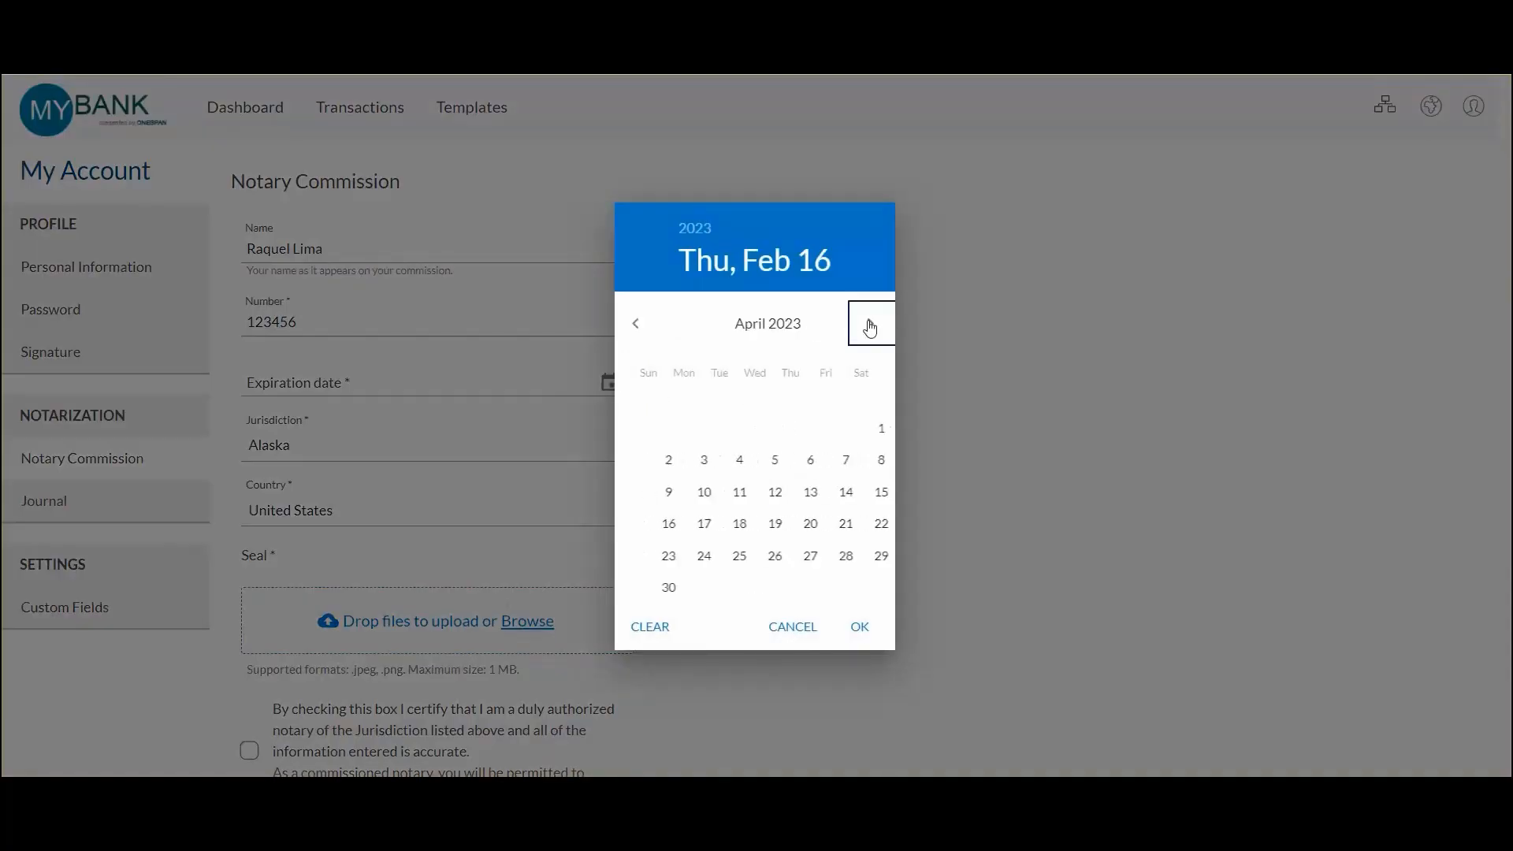
left_click(825, 428)
left_click(856, 626)
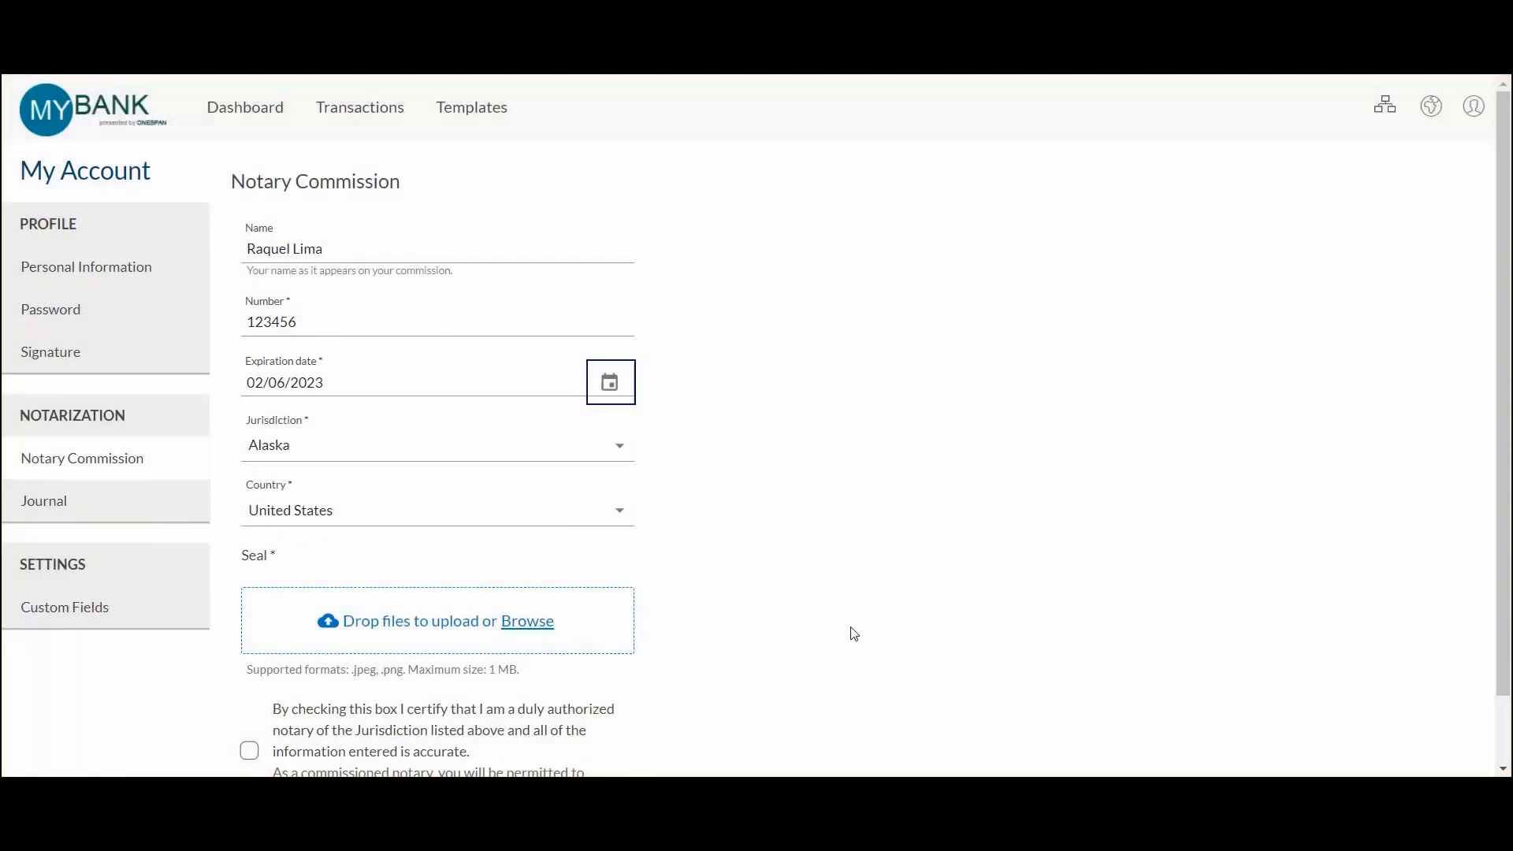
Step: Set jurisdiction to Texas, upload the notary seal image and certify the information
left_click(426, 445)
left_click(356, 599)
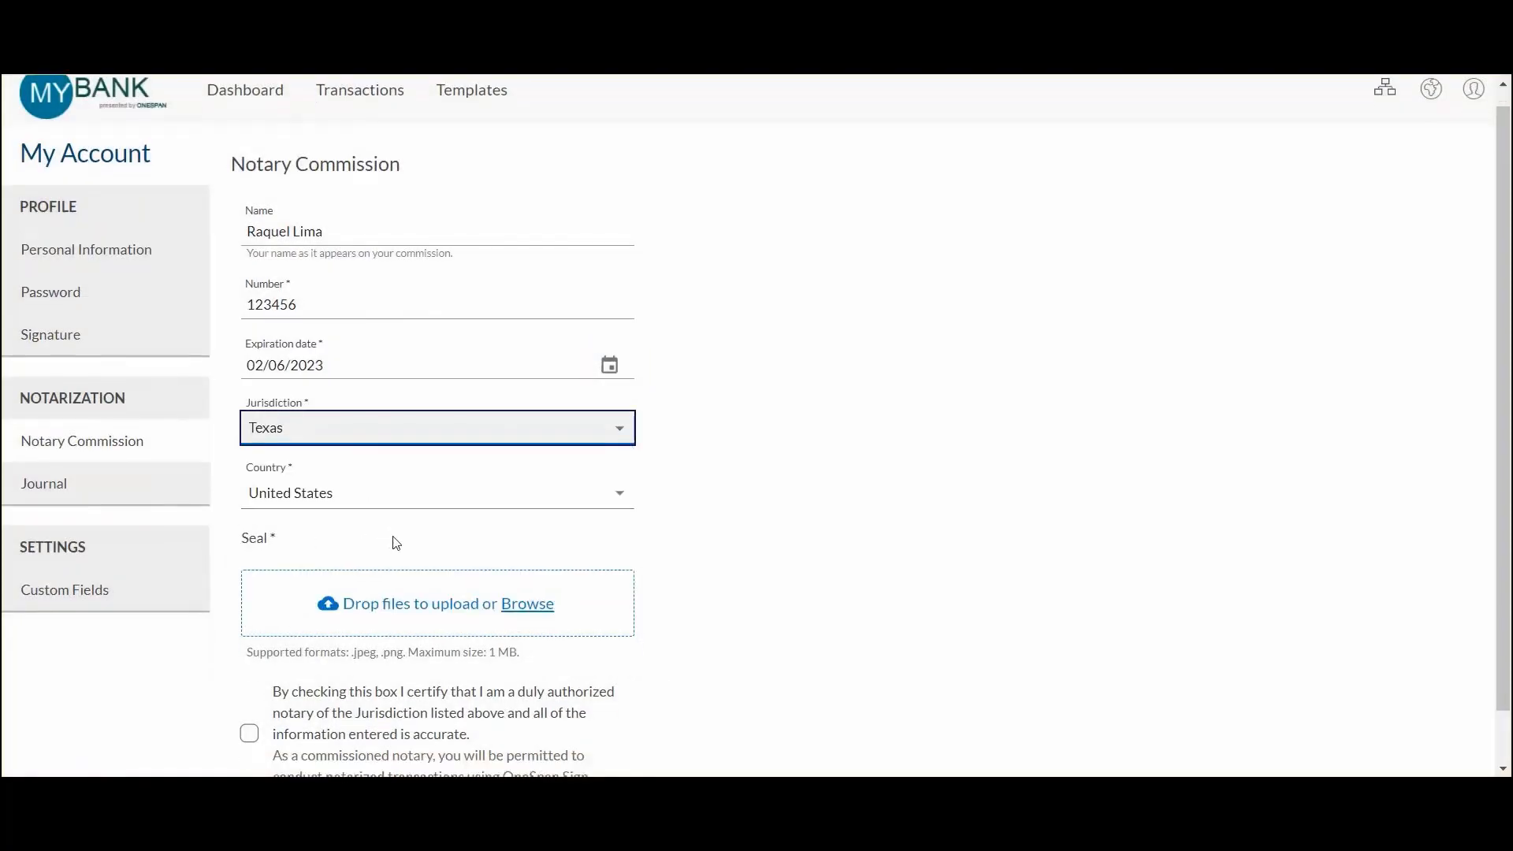
scroll(390, 543, "down", 2)
left_click(525, 546)
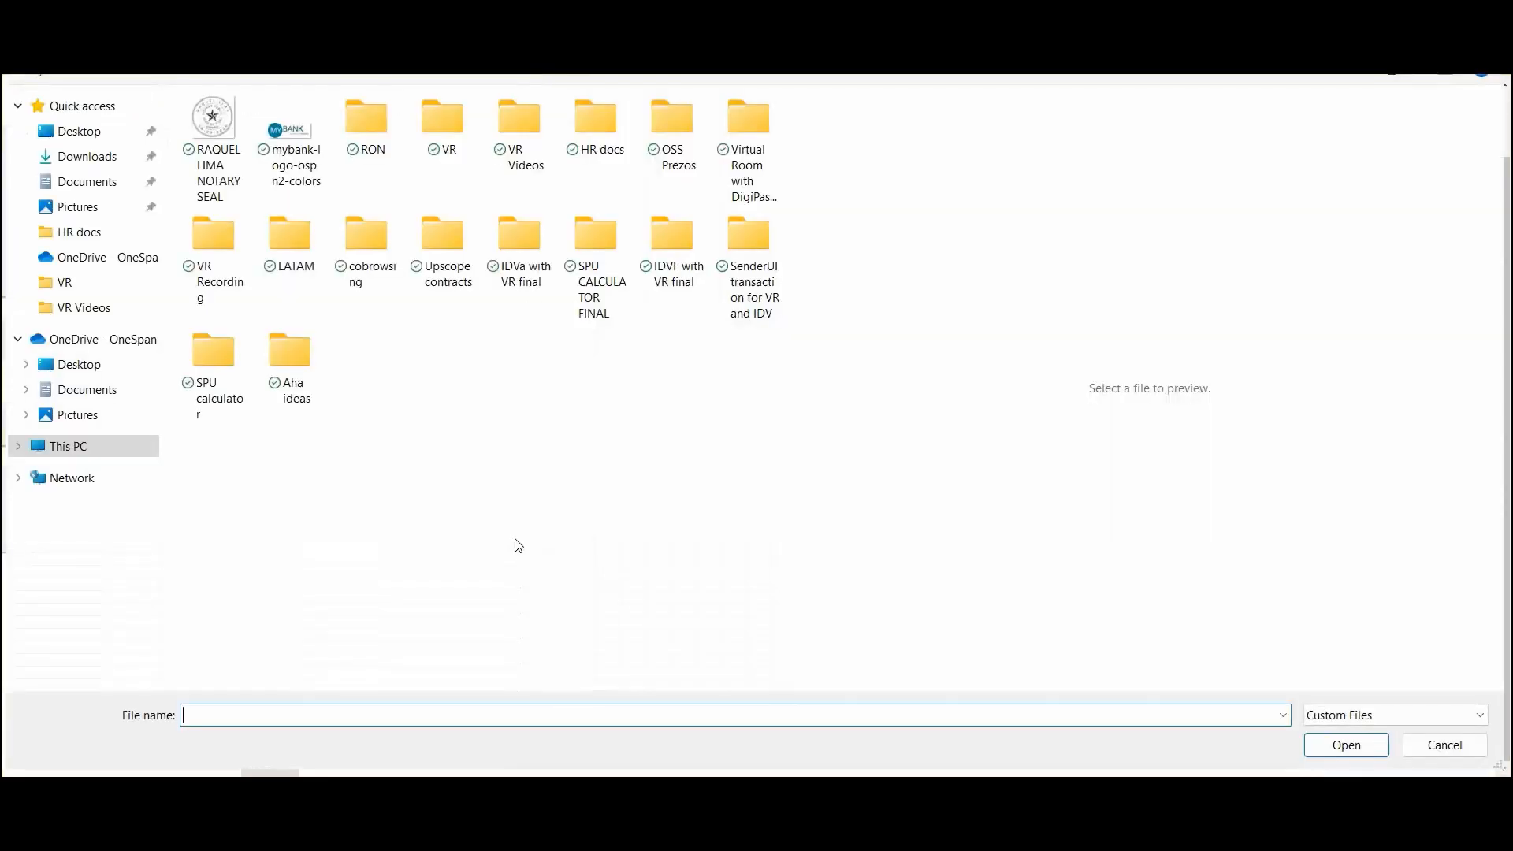
left_click(1346, 744)
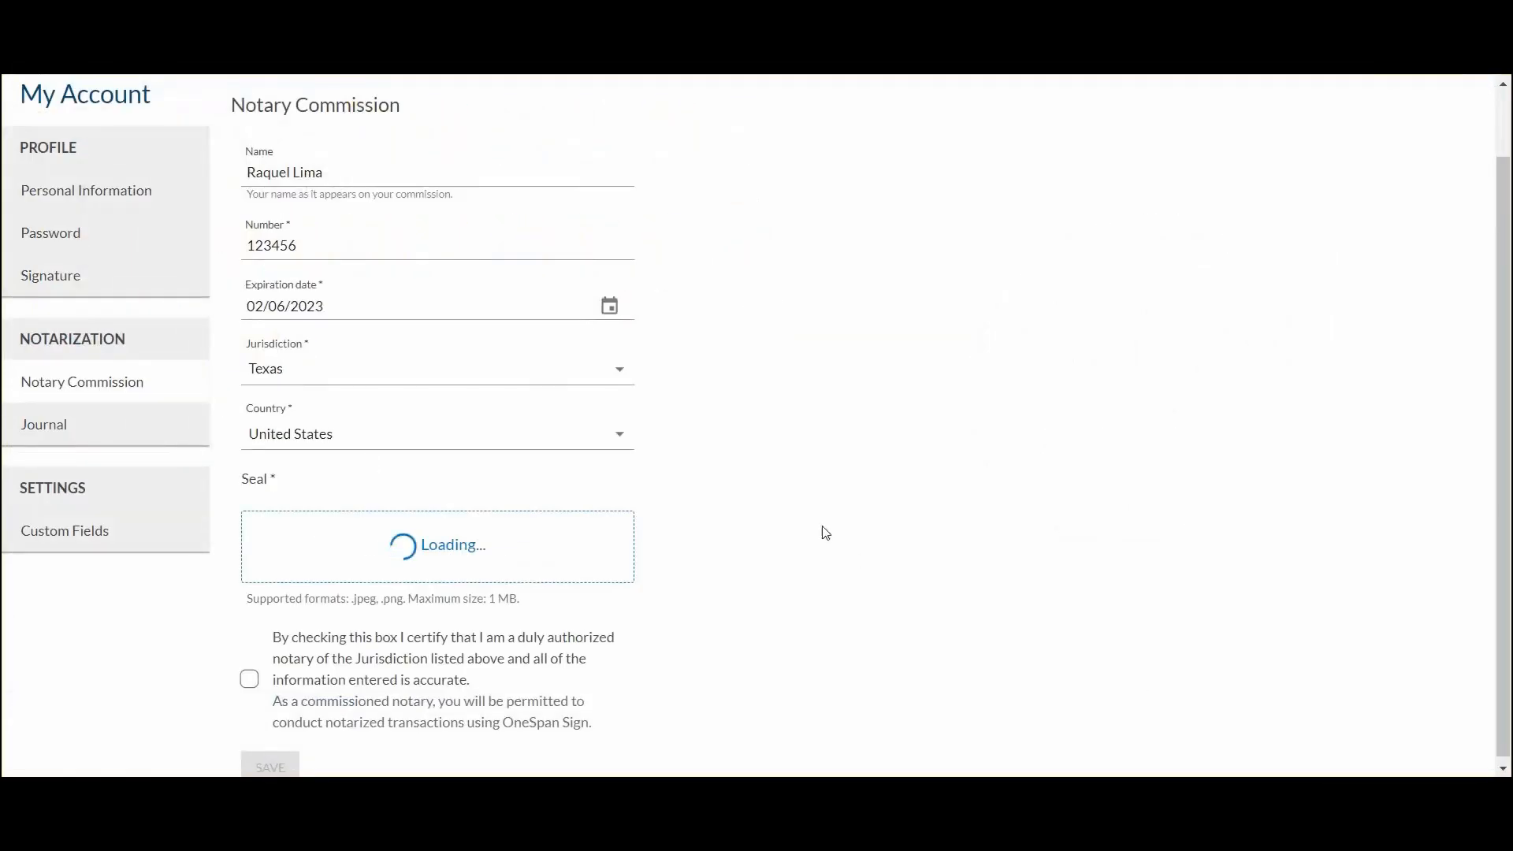
scroll(825, 533, "down", 3)
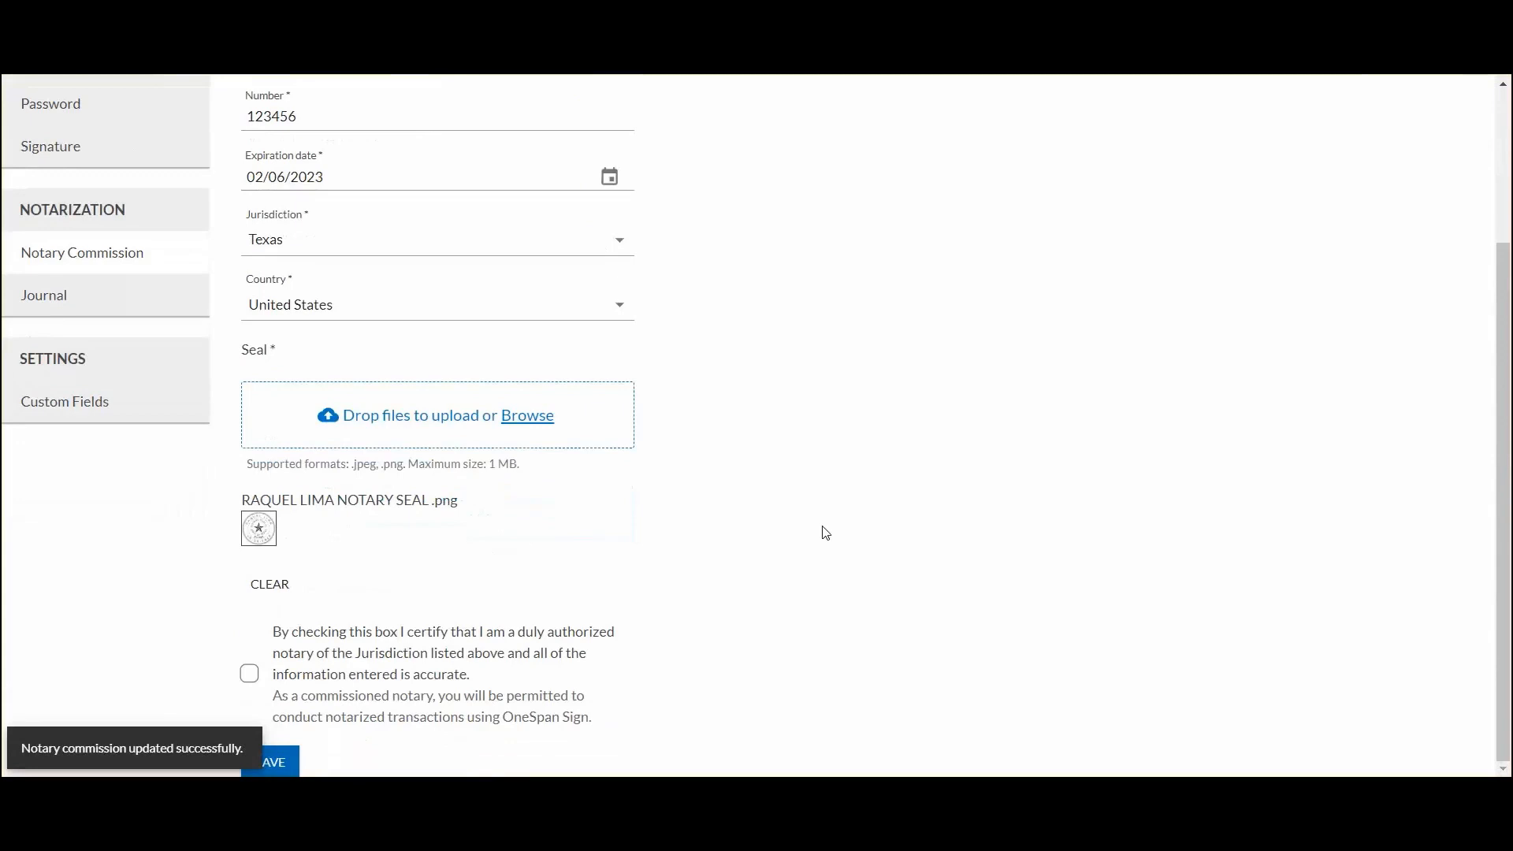
left_click(248, 673)
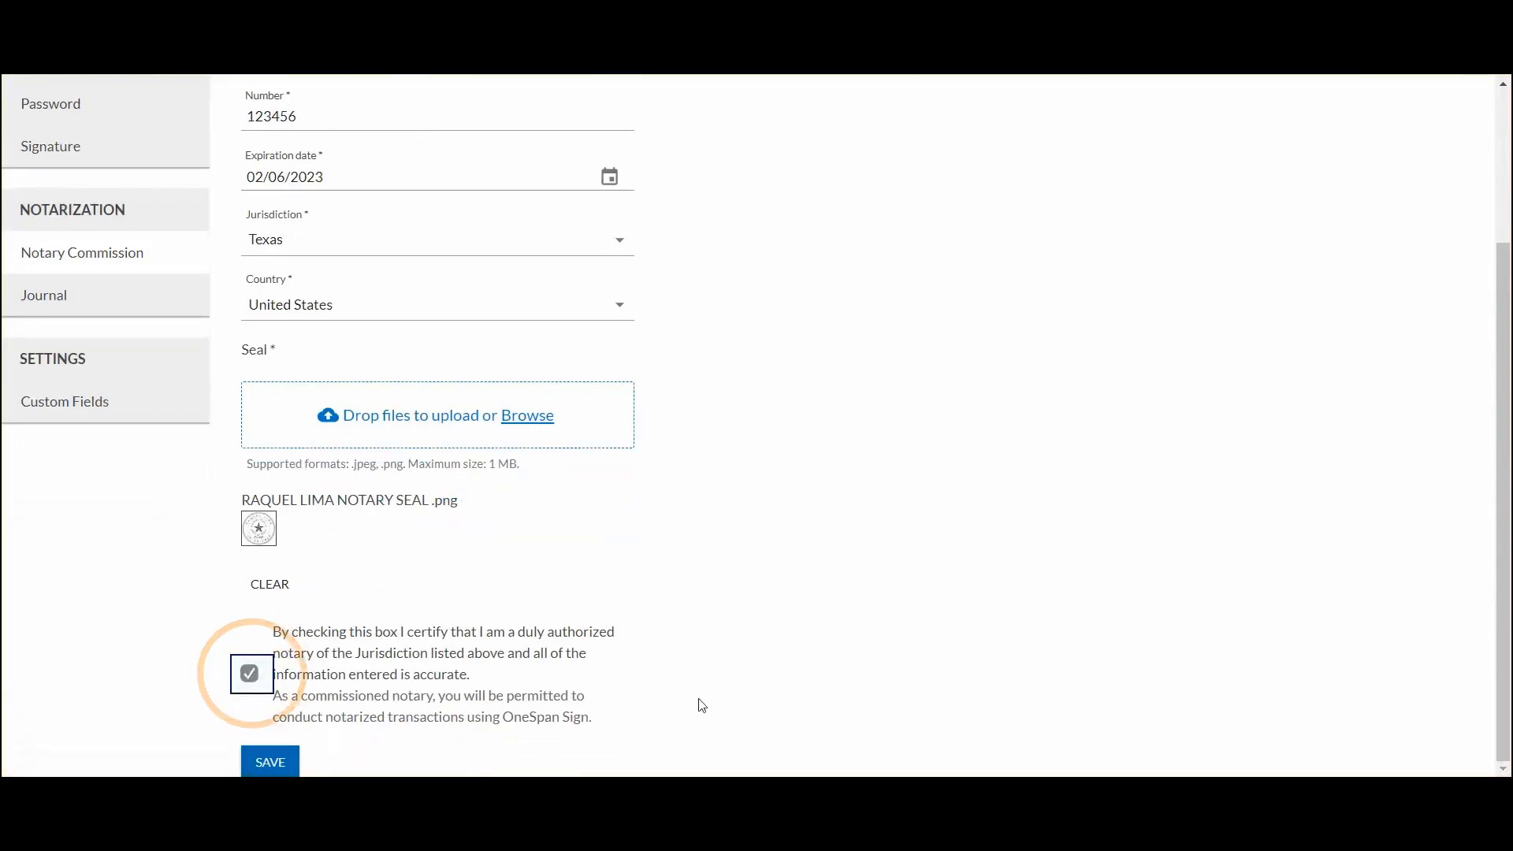
Step: Save the notary commission
left_click(281, 762)
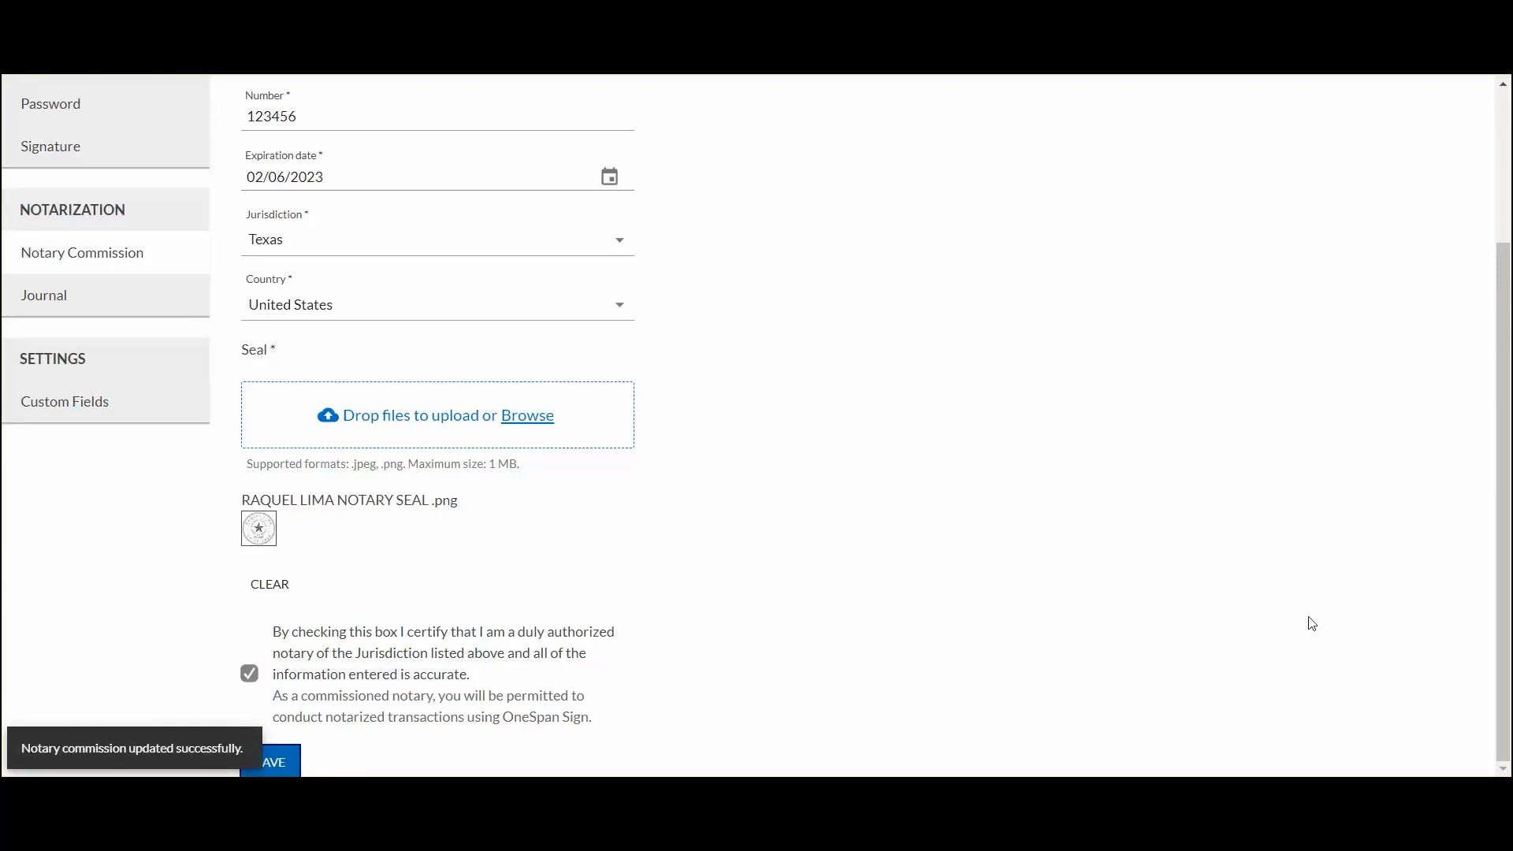
scroll(1309, 623, "up", 5)
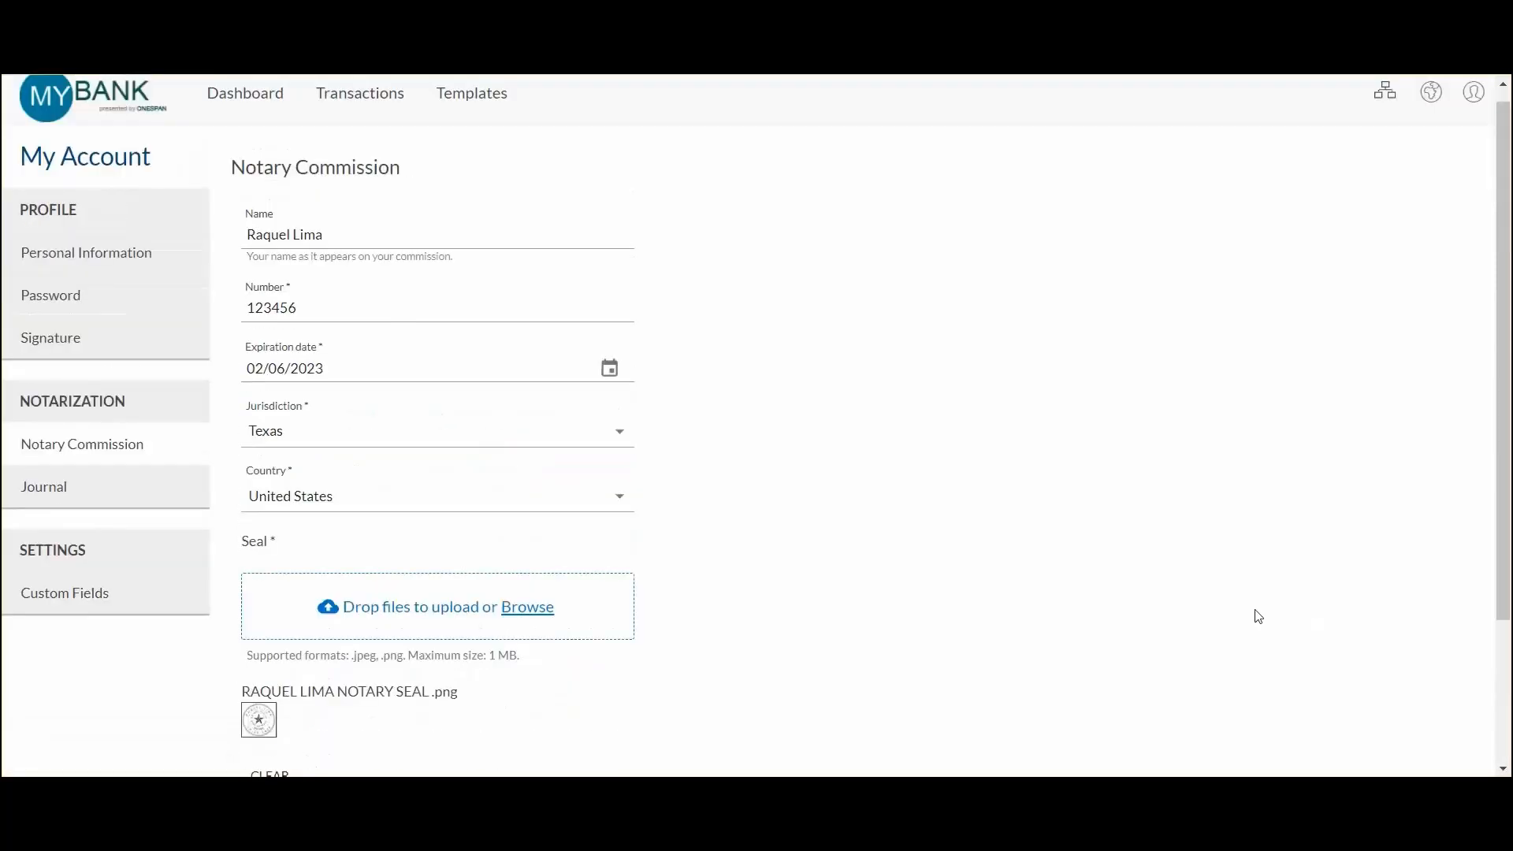